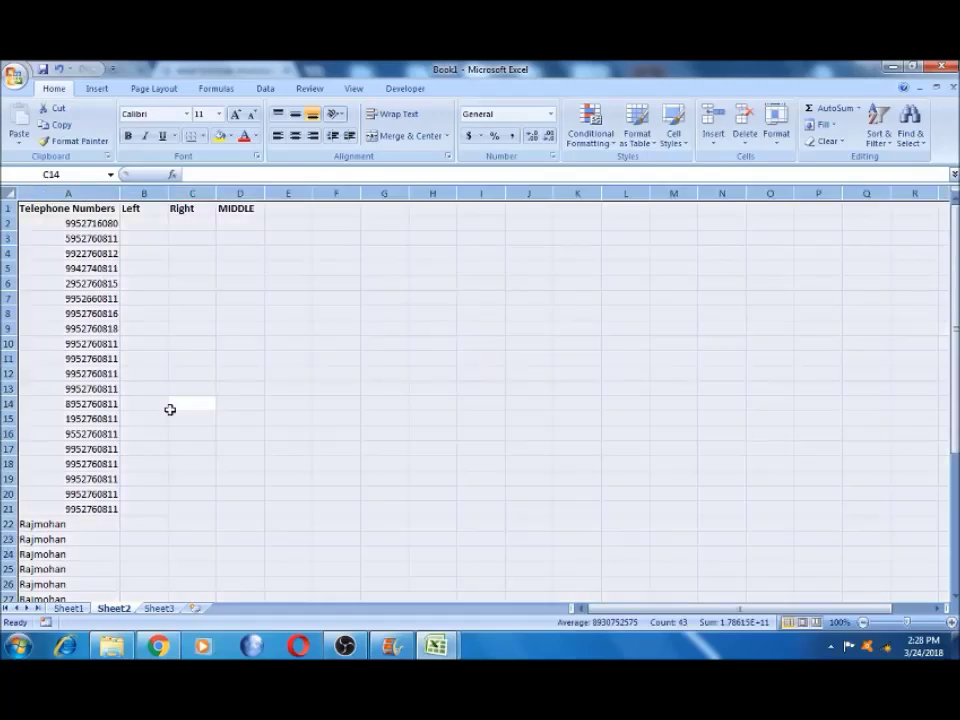
Review the Left and Right headings and the telephone numbers and names listed in column A
click(137, 208)
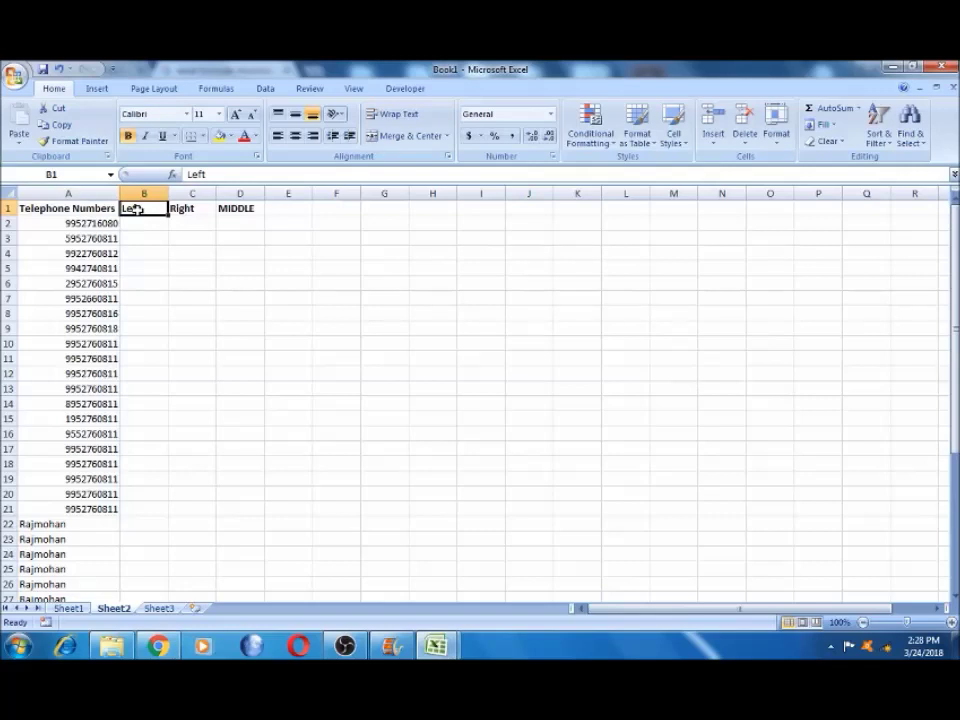
key(Right)
key(Right)
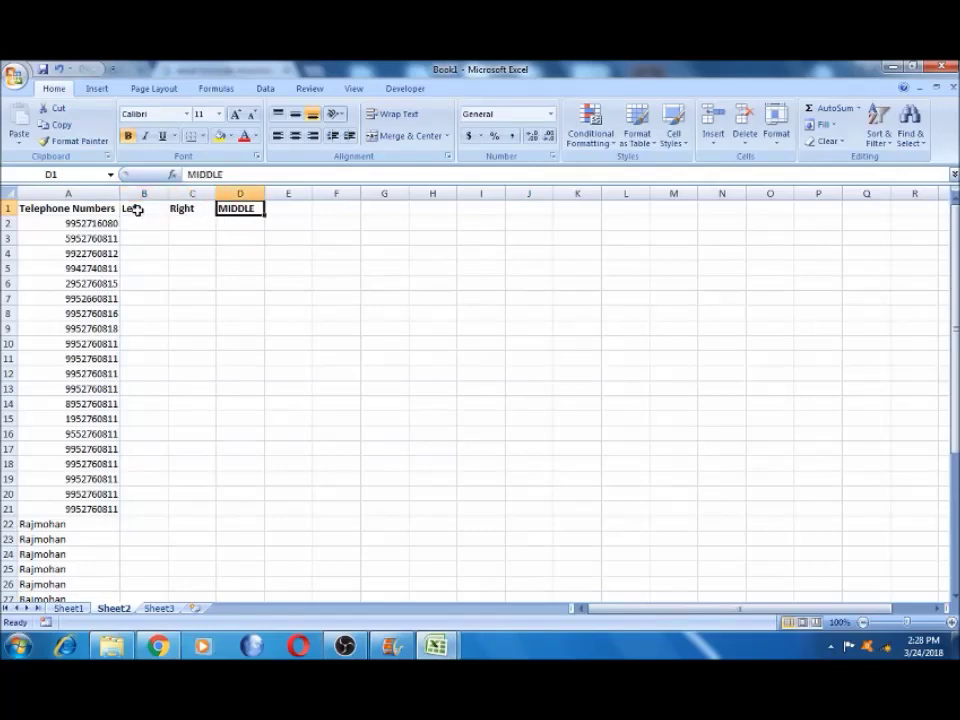
key(Left)
key(Left)
key(Left)
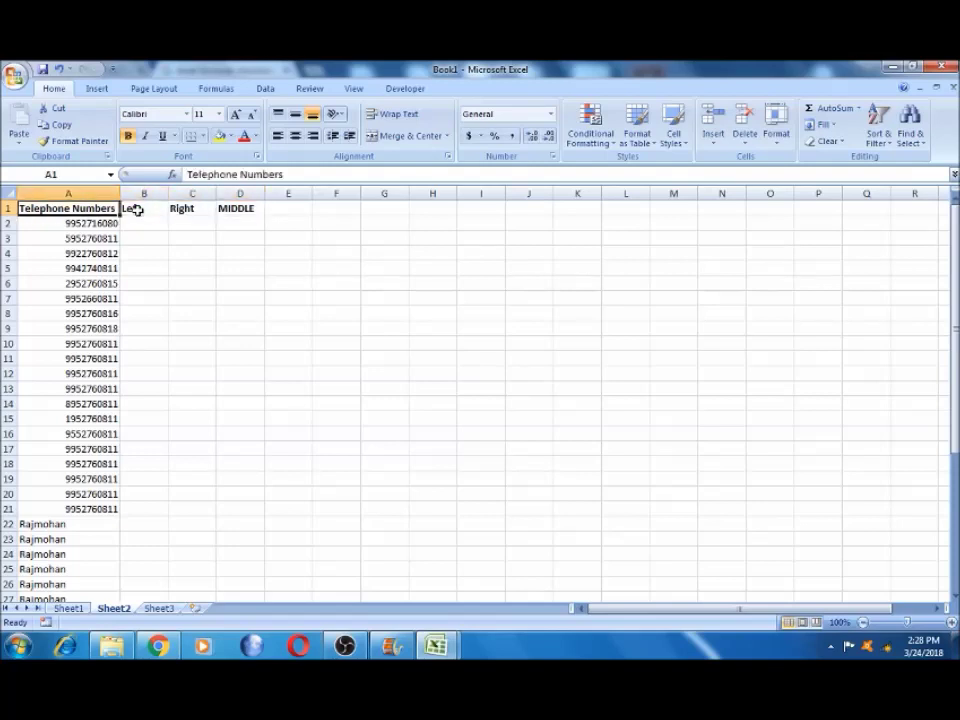
click(44, 533)
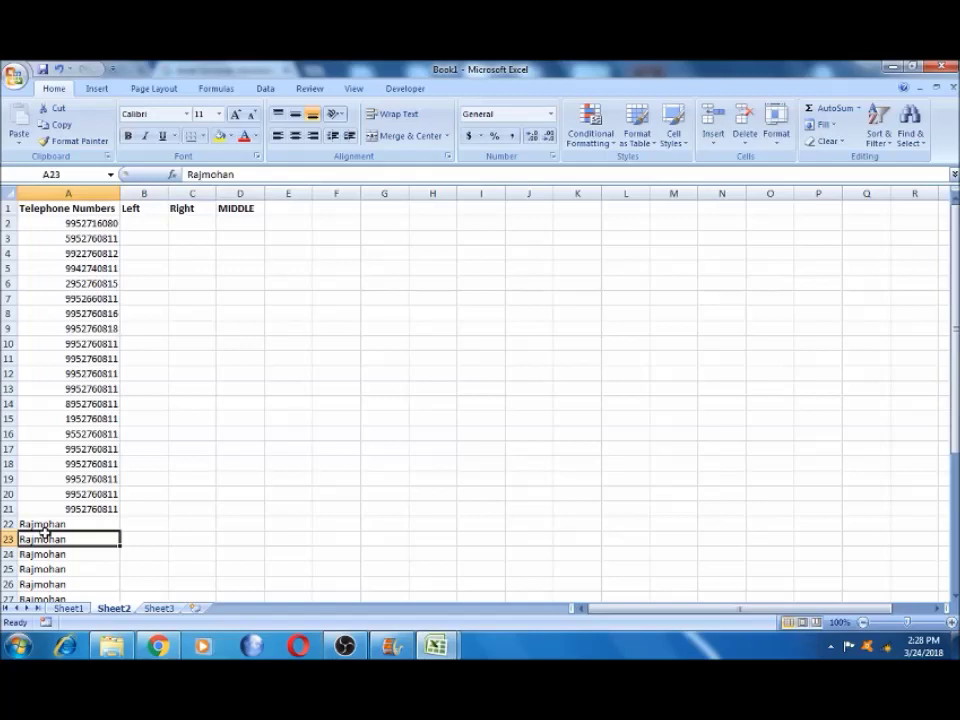
click(80, 357)
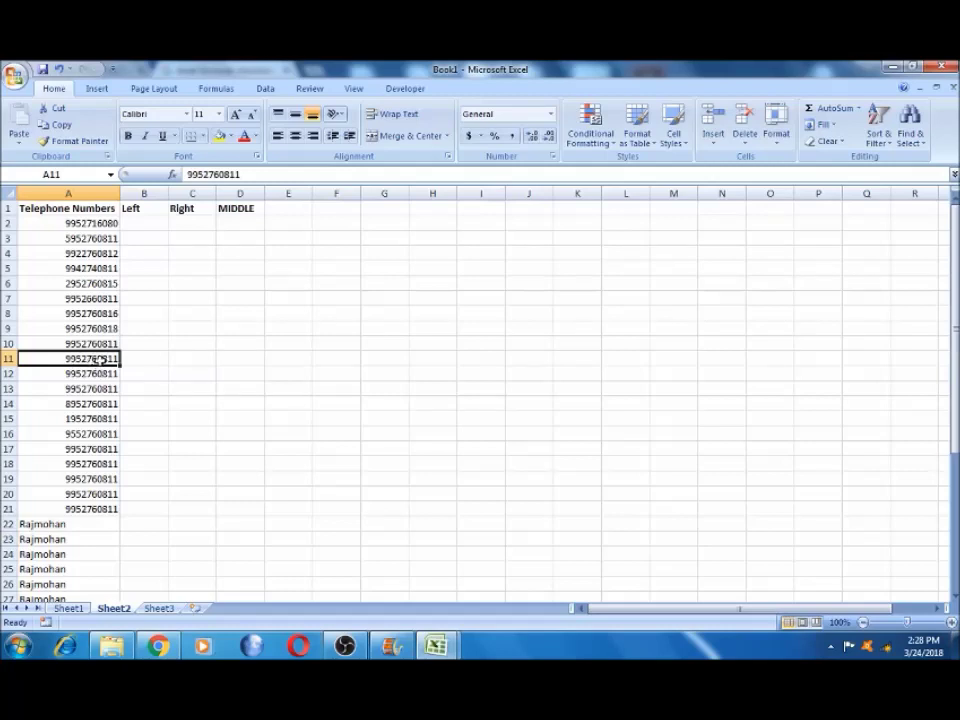
click(72, 553)
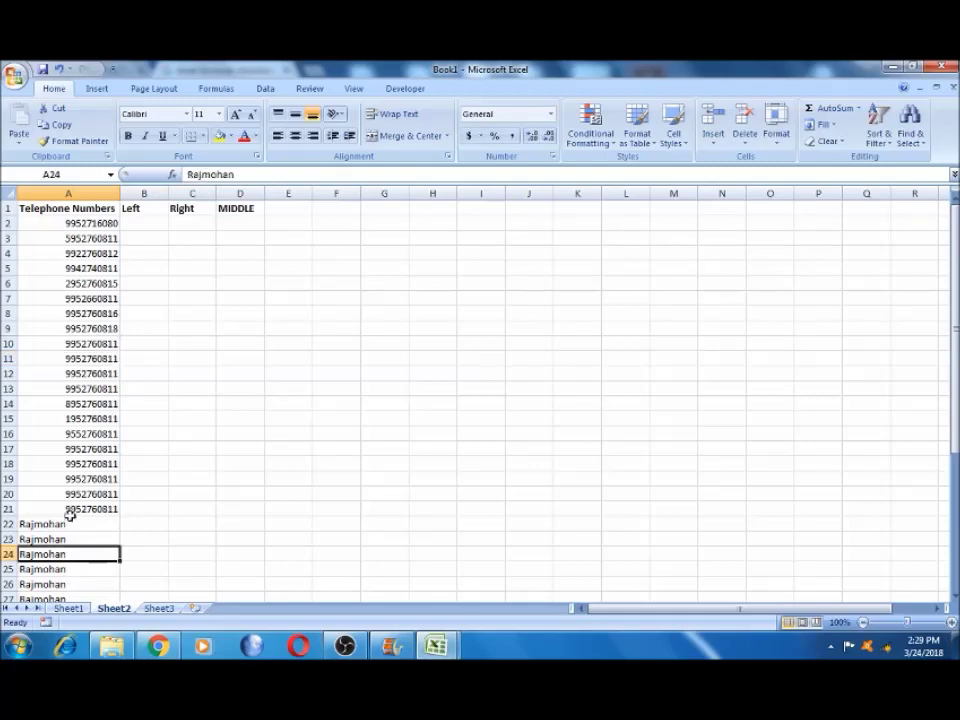
Right-align the entire telephone number column A
click(94, 184)
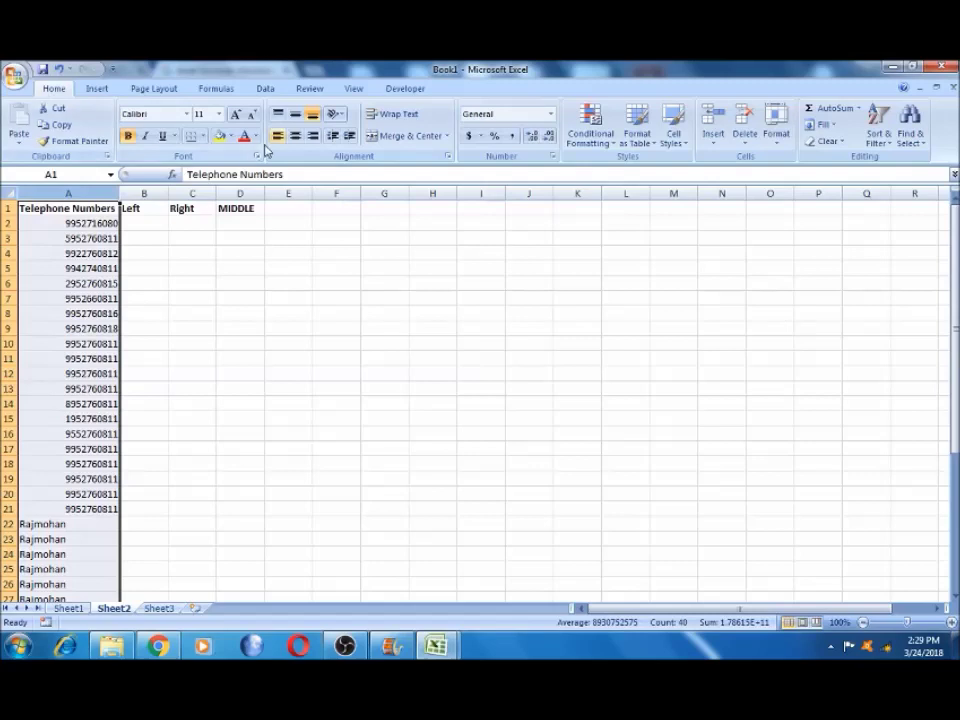
click(314, 140)
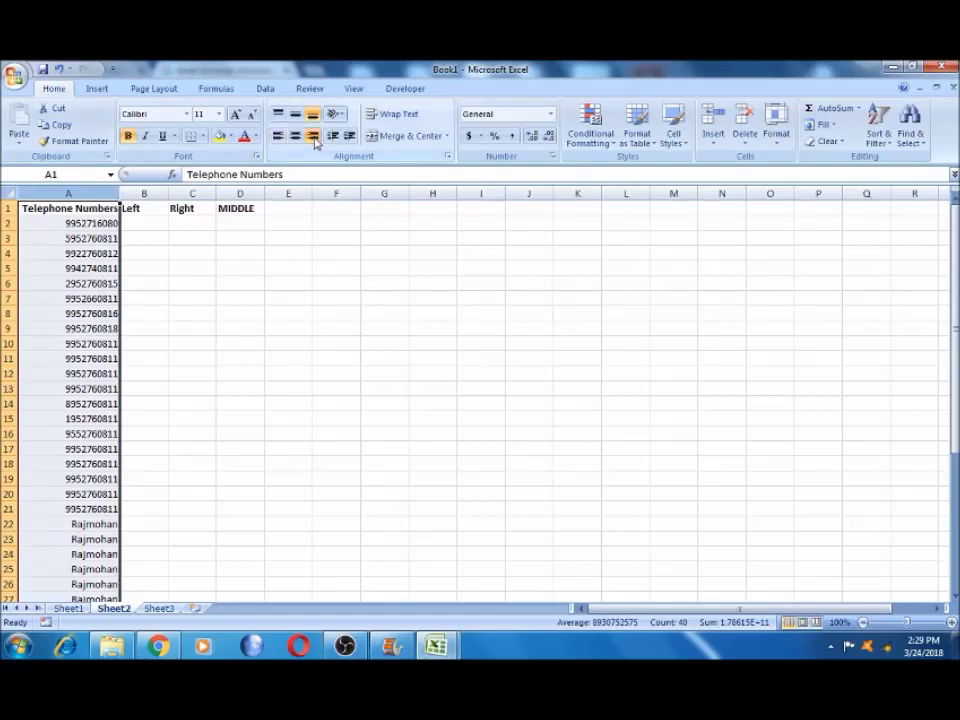
click(152, 301)
Select B2 under Left, next to the first telephone number in A2
click(148, 225)
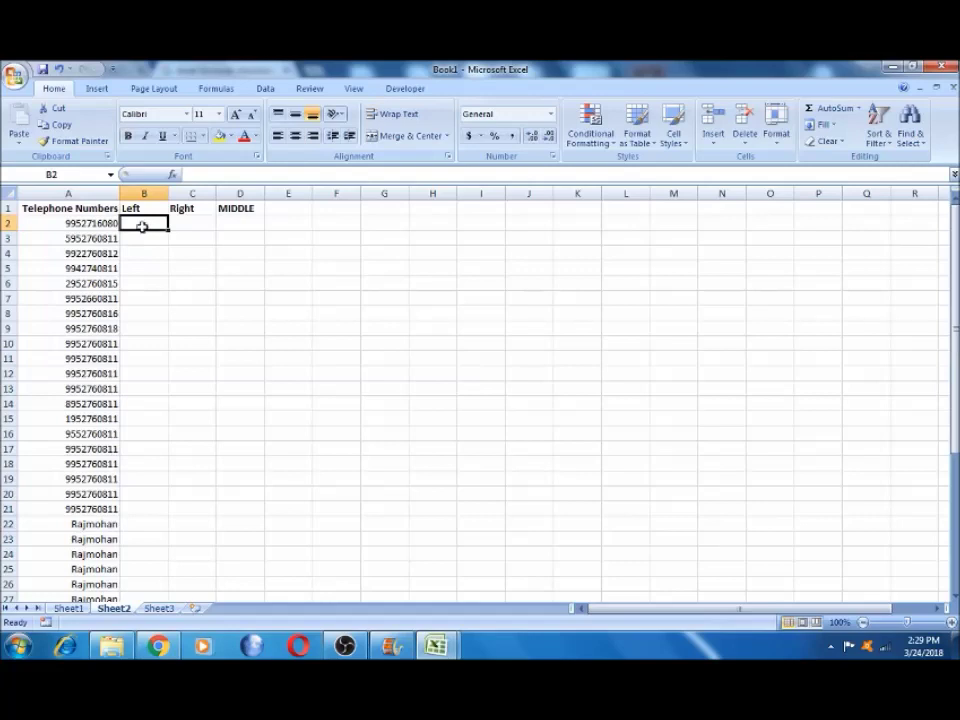
click(98, 223)
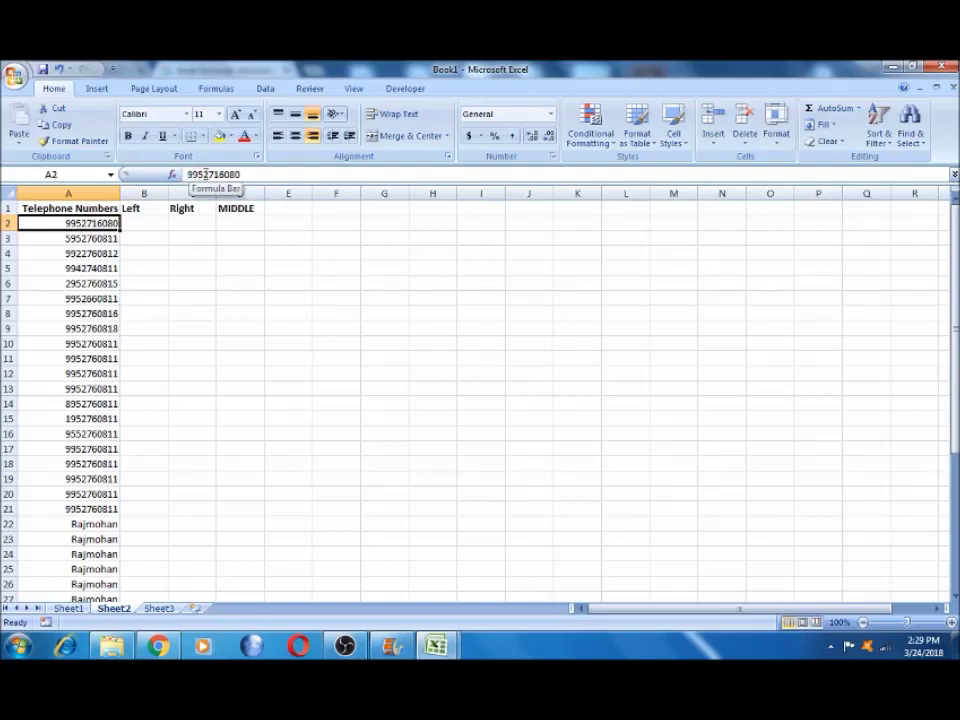
click(150, 222)
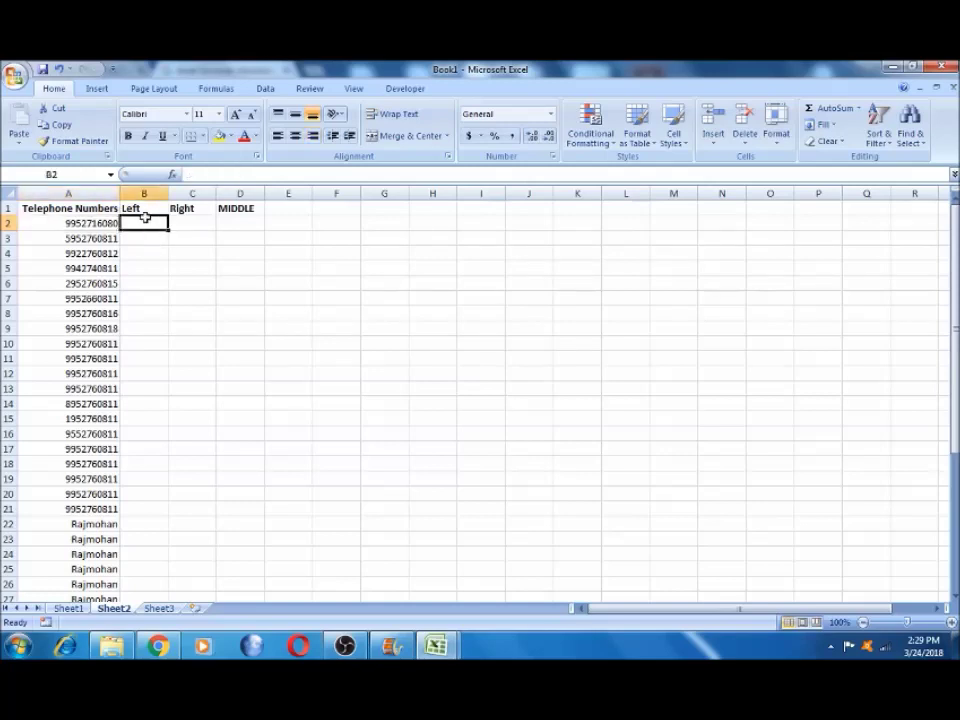
click(90, 222)
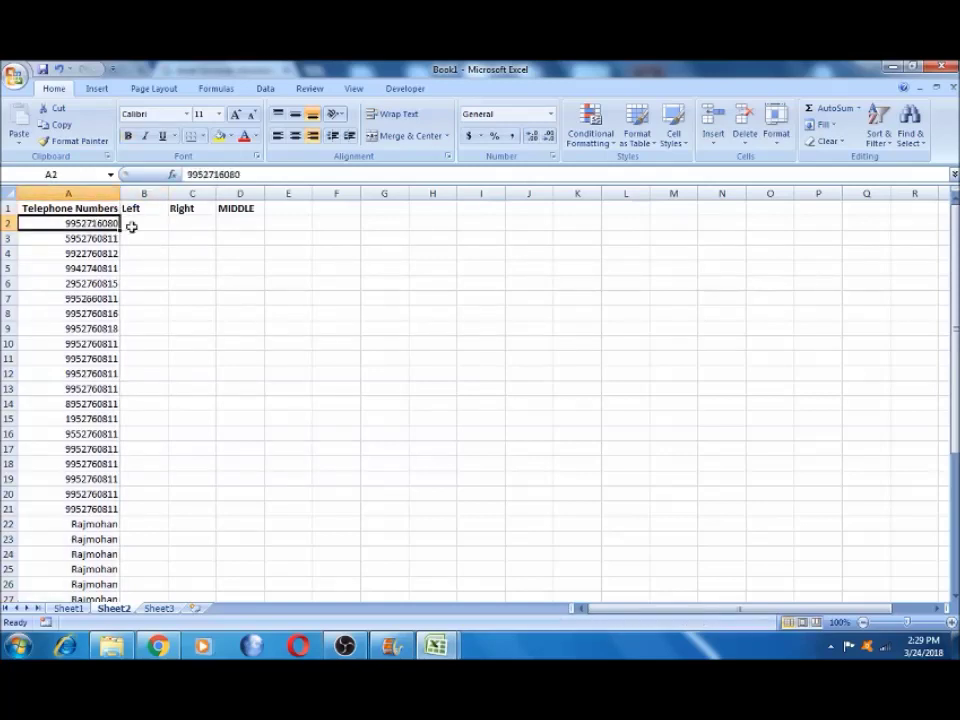
click(131, 225)
Enter =LEFT(A2,3) in B2 so it returns 995
text(=L)
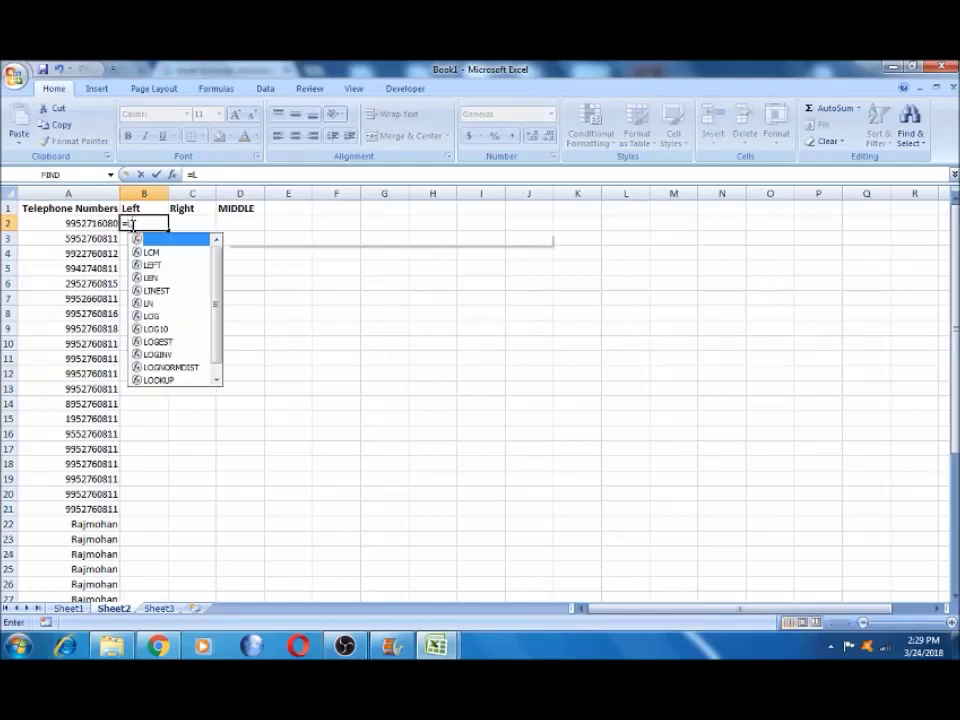
text(EFT()
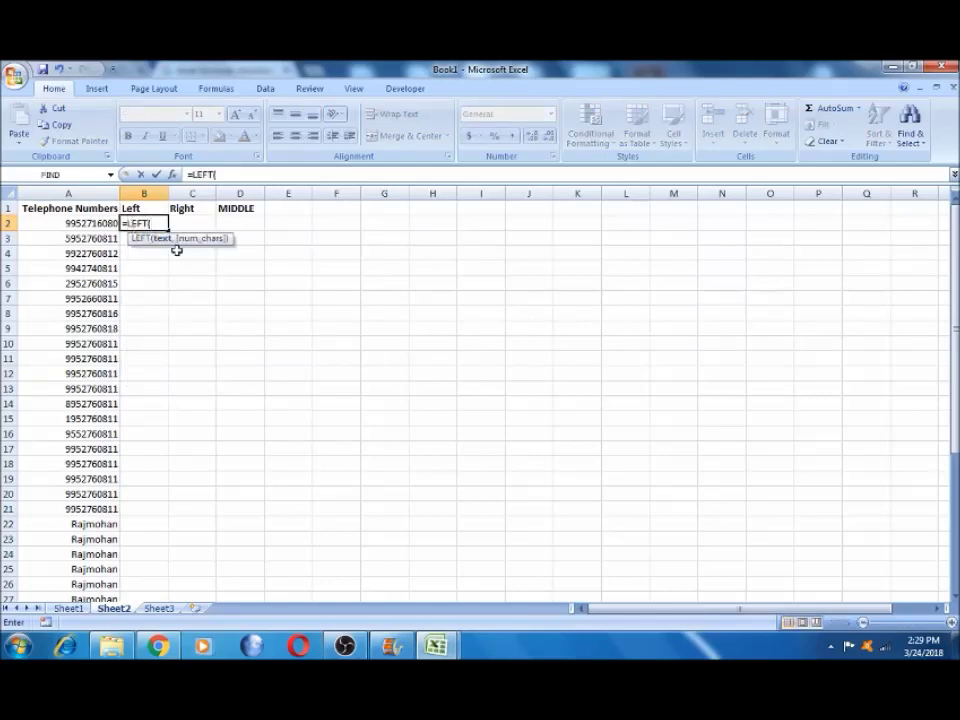
click(101, 222)
text(,)
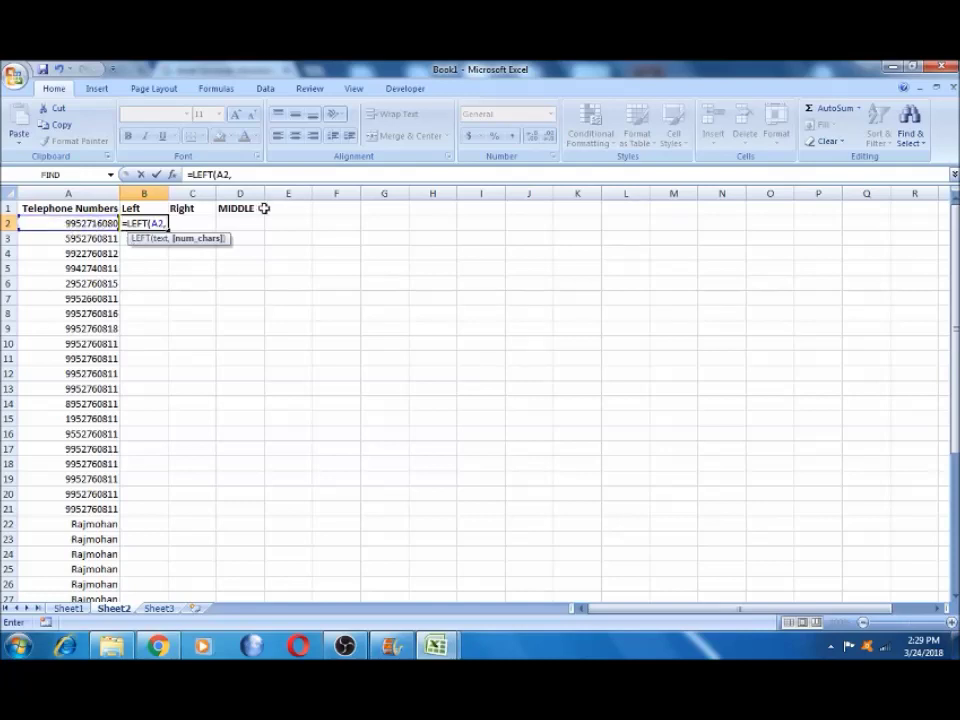
text(3))
key(Return)
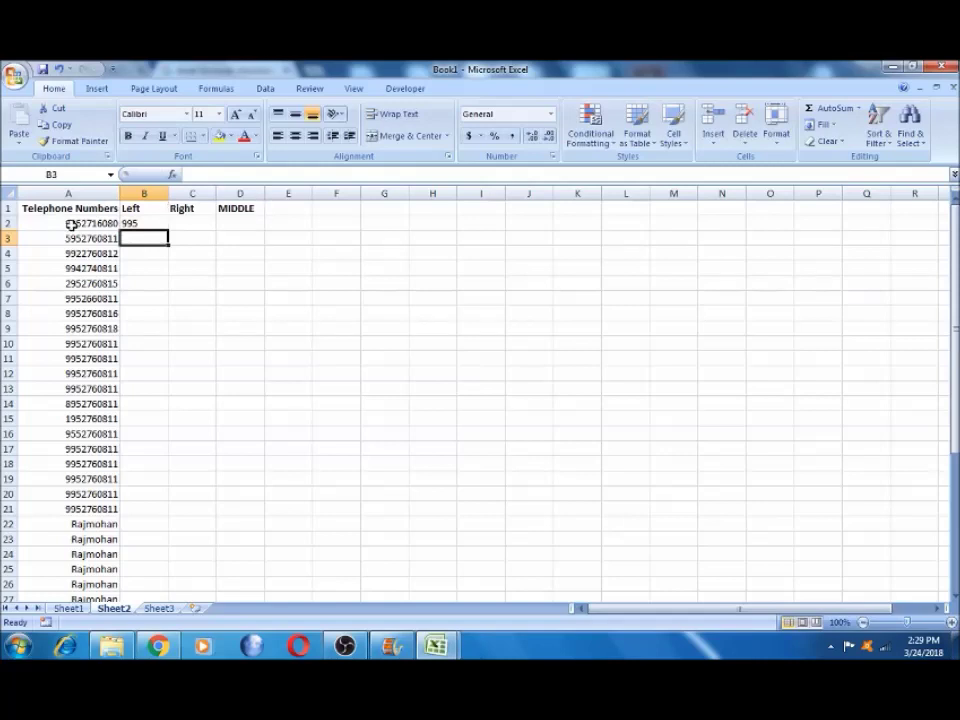
click(150, 223)
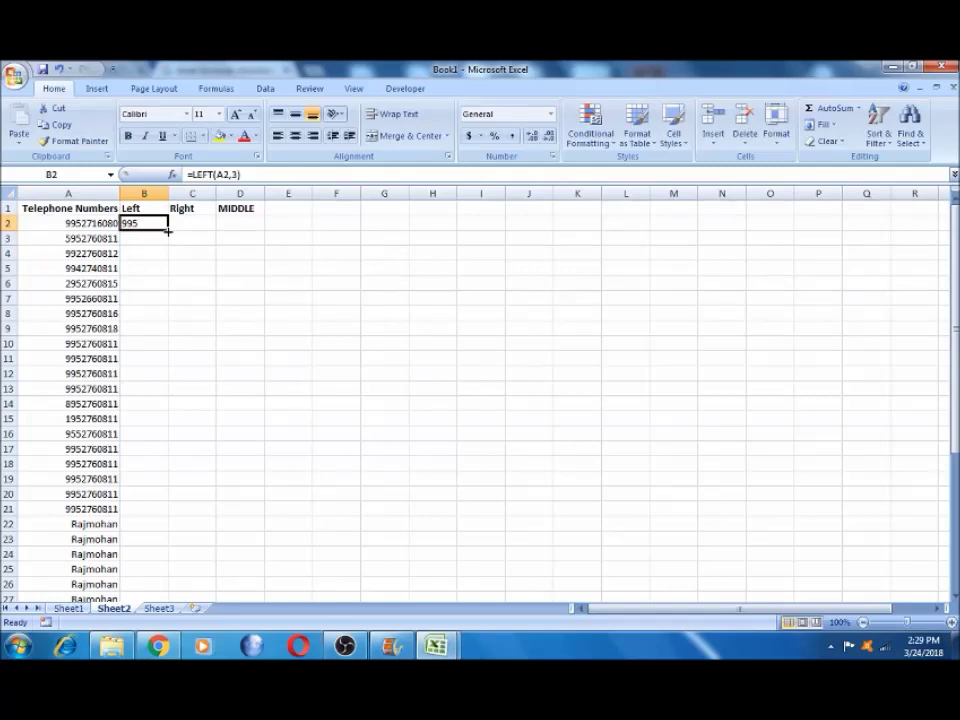
Fill the LEFT formula down column B to row 27 and spot-check prefixes like 995, 994 and Raj
double_click(168, 231)
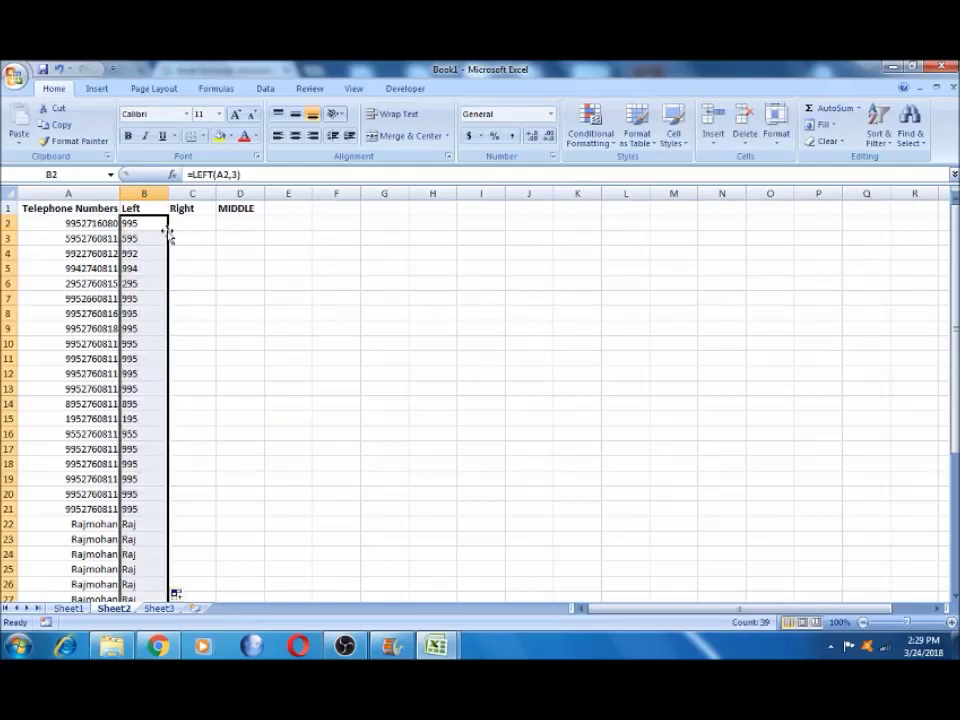
click(69, 342)
click(90, 526)
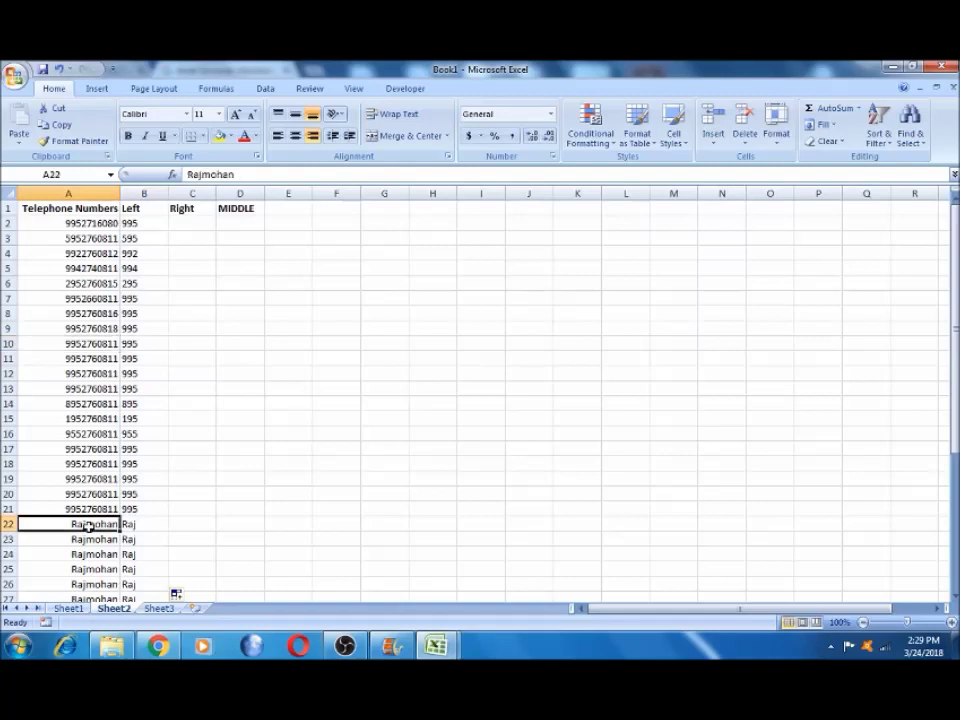
click(146, 523)
key(Down)
key(Down)
key(Down)
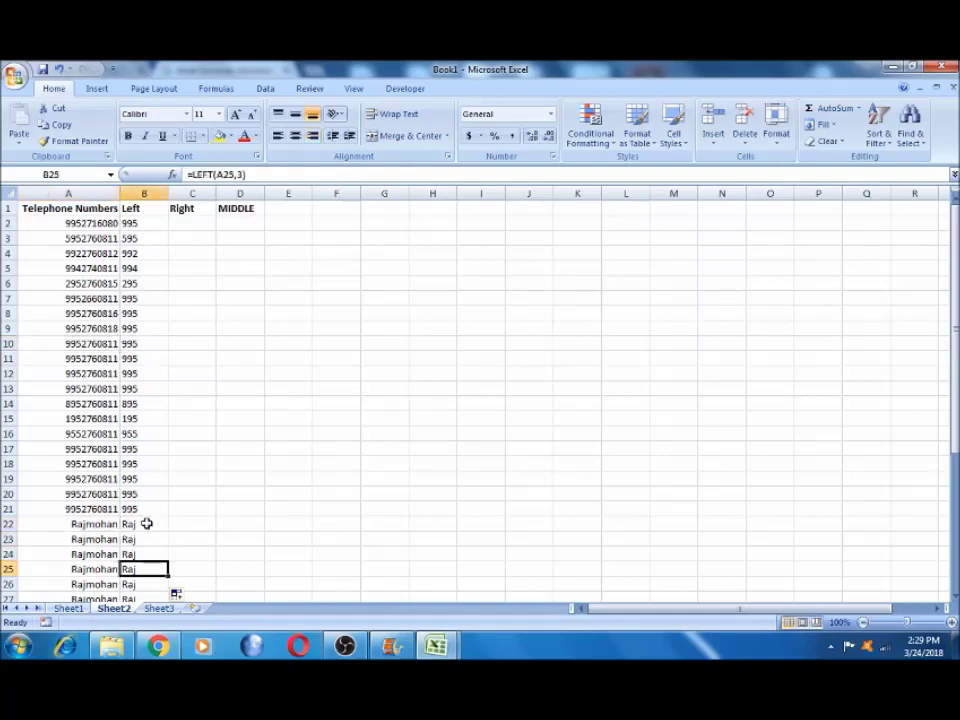
key(Down)
key(Down)
key(Down)
key(Down)
key(Down)
key(Down)
key(Up)
key(Up)
key(Up)
key(Up)
key(Up)
key(Up)
key(Up)
key(Up)
key(Up)
key(Right)
key(Down)
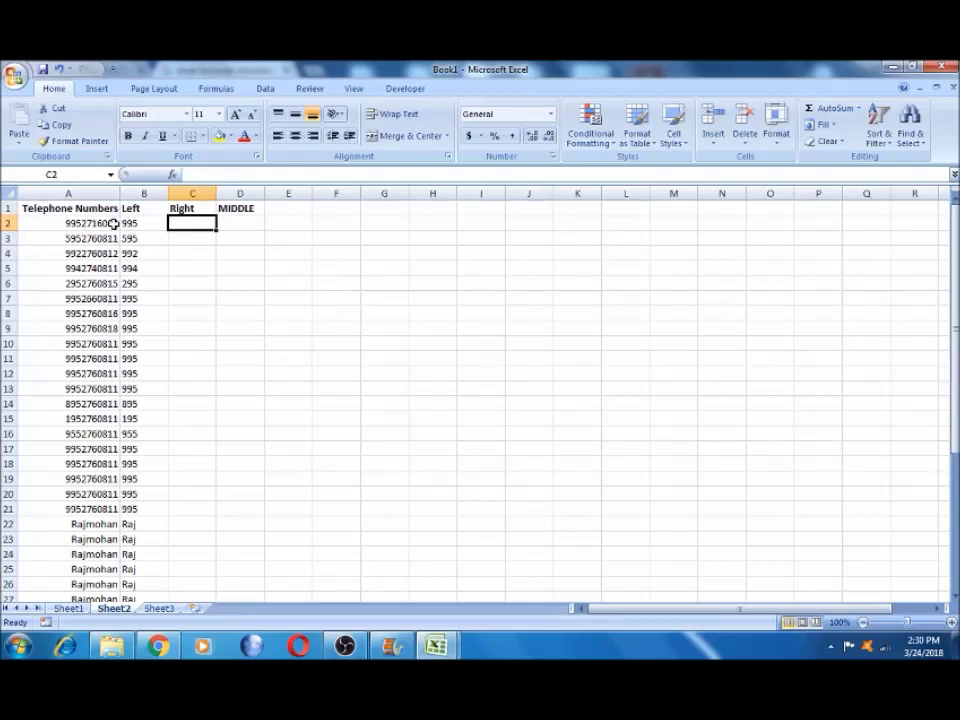
Cancel the unfinished formula, zoom the sheet in and return to C2
text(=R)
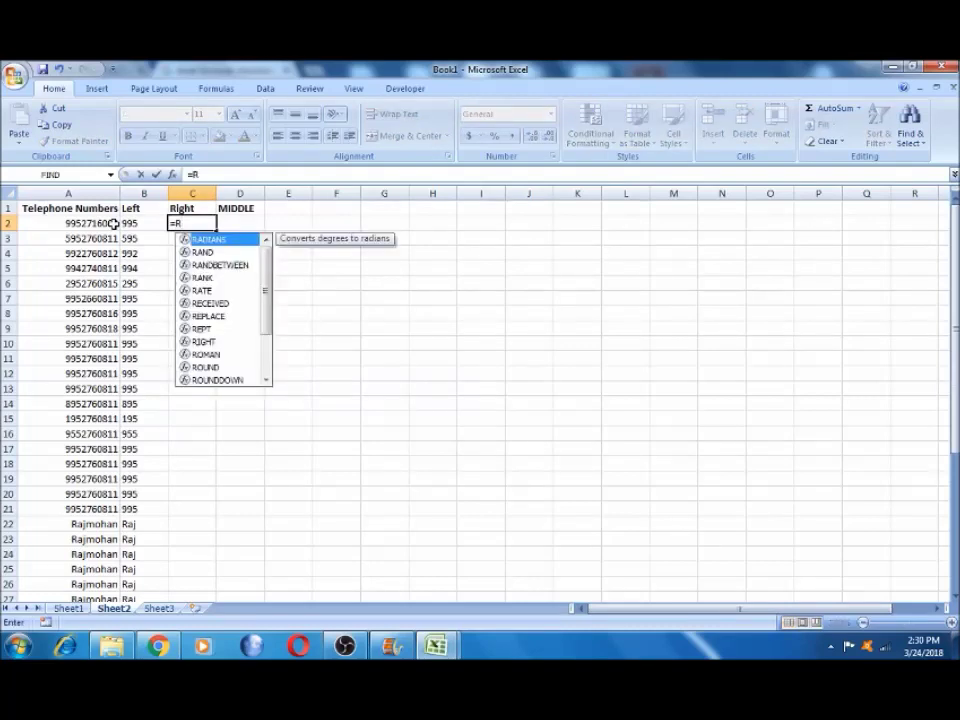
key(Escape)
key(Escape)
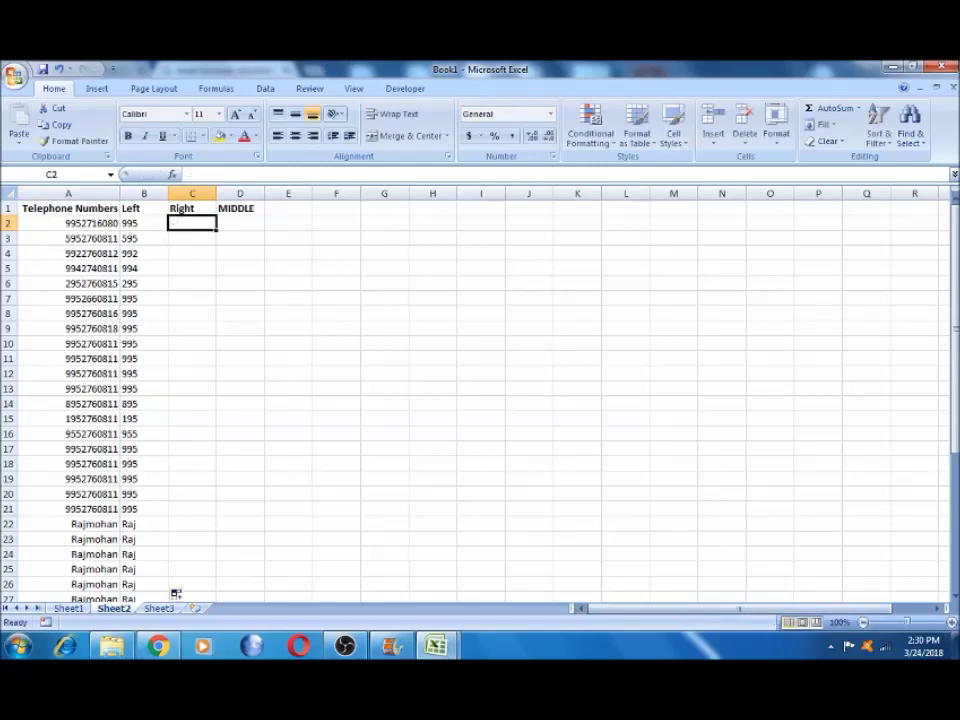
click(951, 622)
click(951, 622)
click(951, 622)
click(951, 622)
click(951, 622)
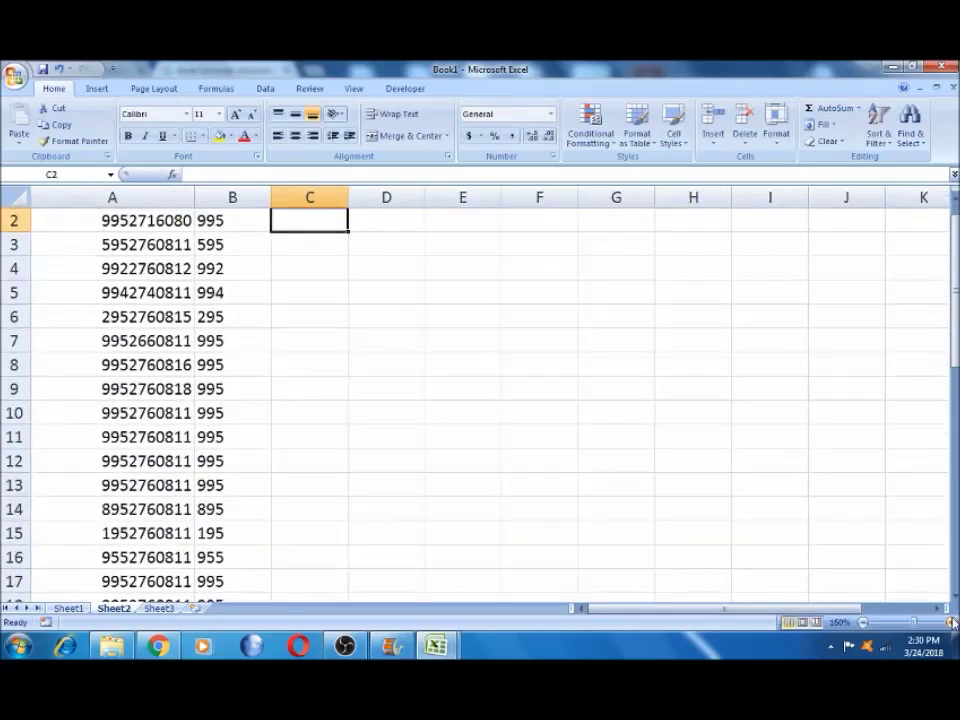
click(302, 259)
key(Up)
key(Up)
key(Up)
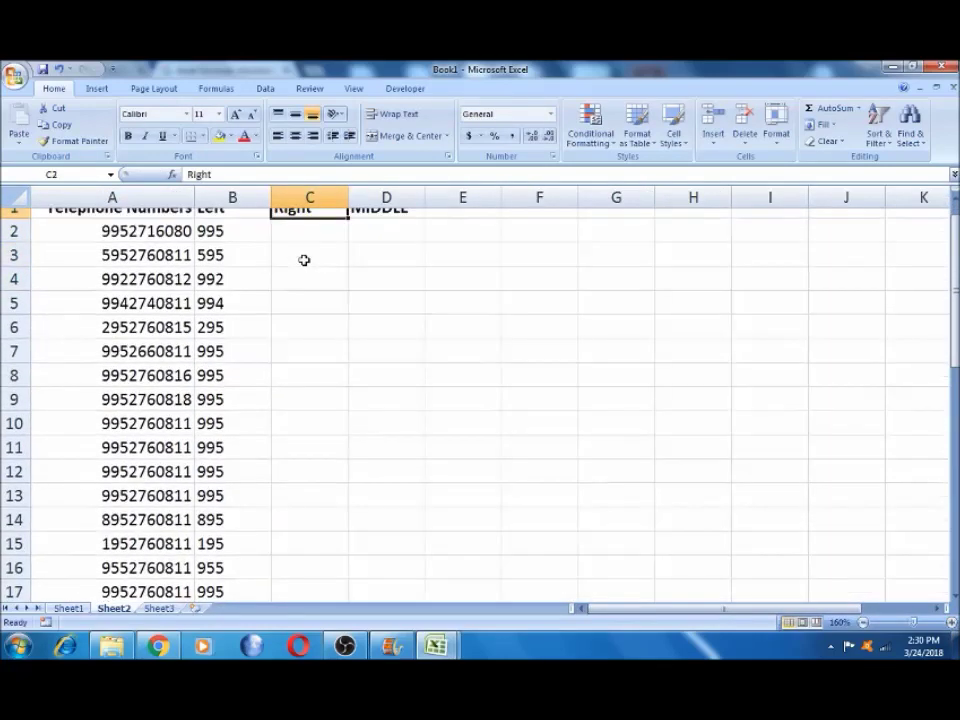
key(Down)
Enter =RIGHT(A2,4) in C2 so it returns 6080
text(=R)
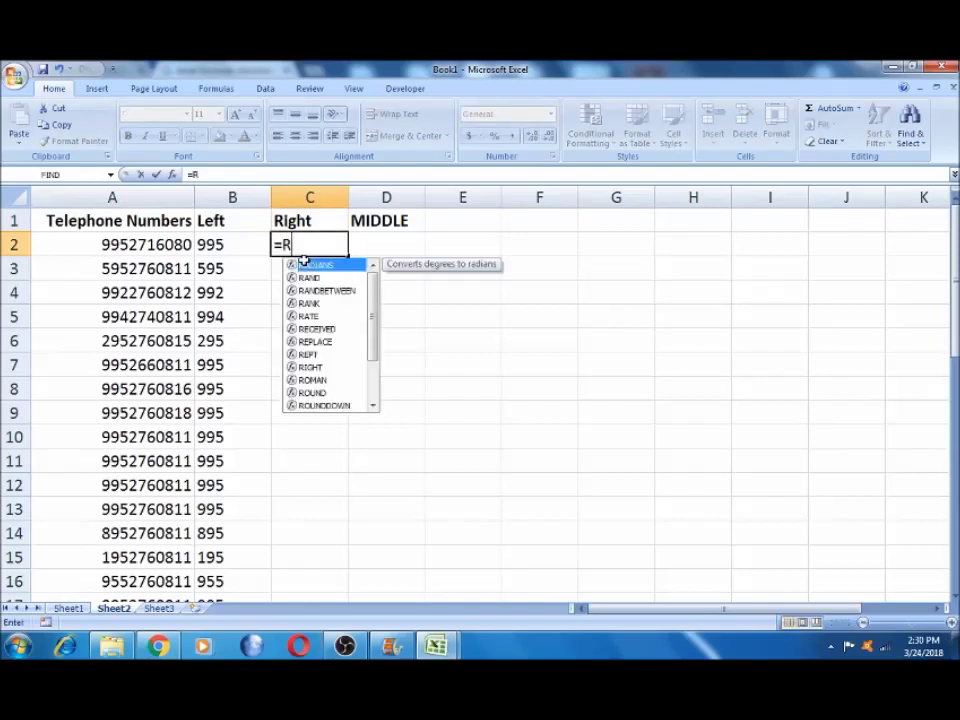
text(IG)
double_click(306, 264)
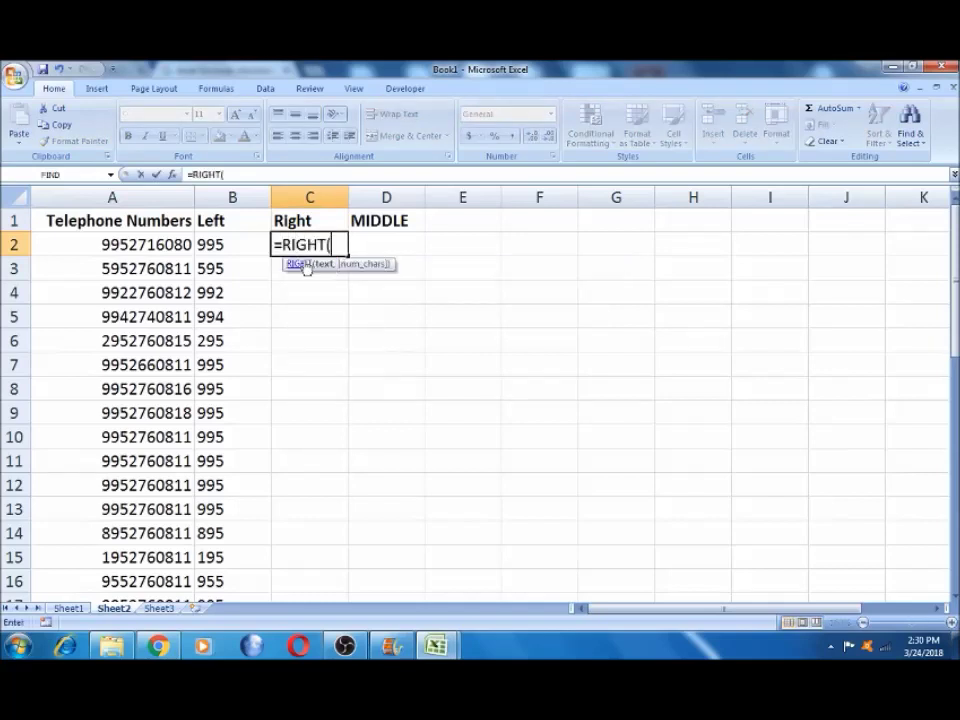
click(150, 246)
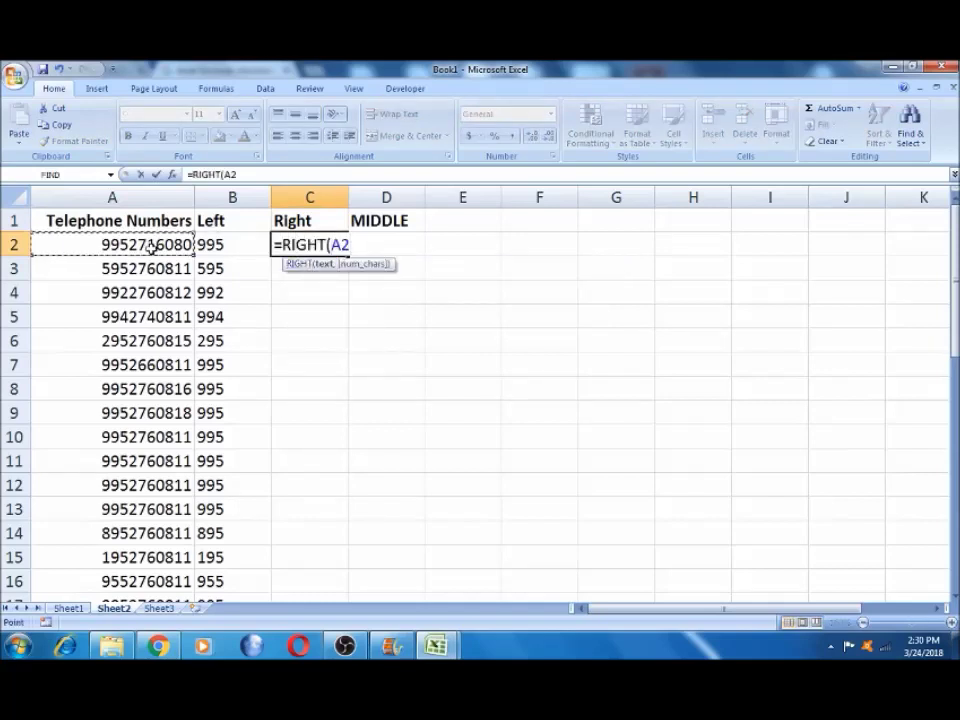
text(,)
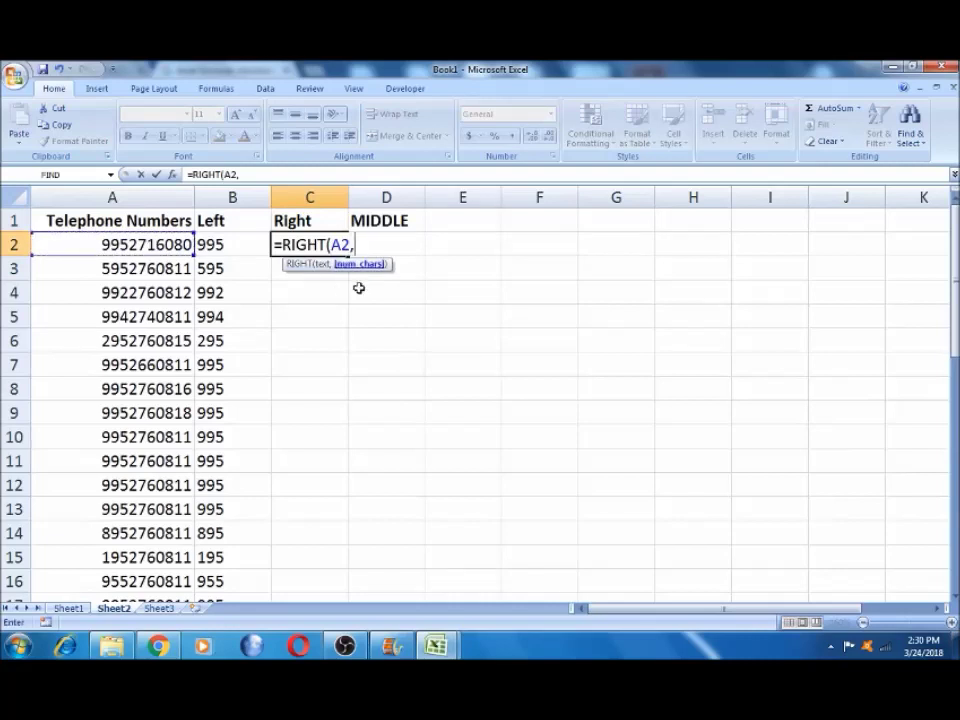
text(4)
text())
key(Return)
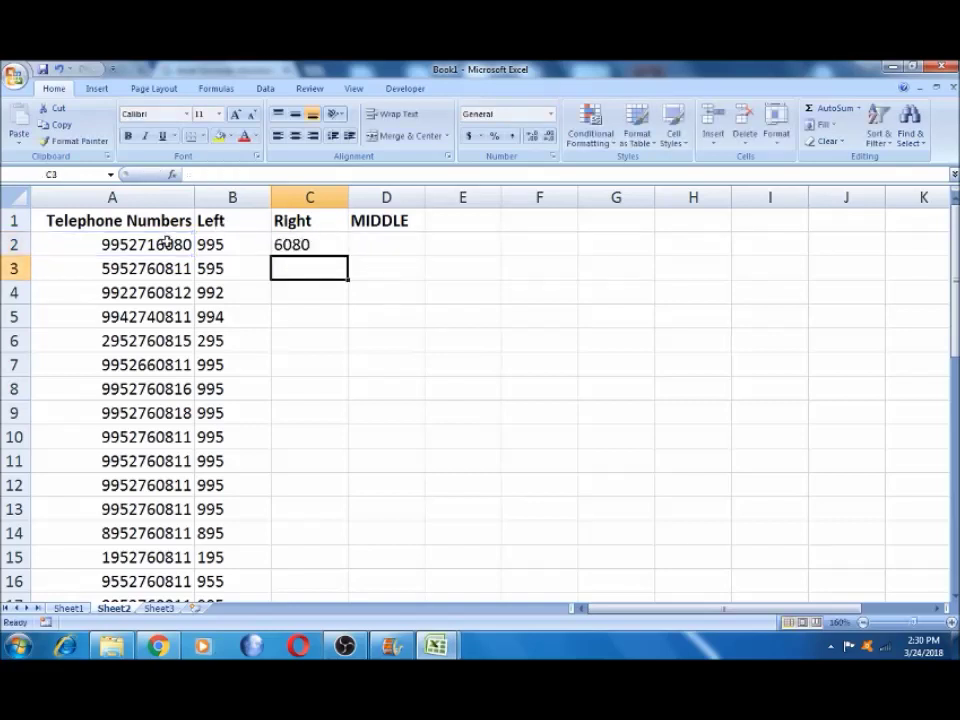
click(303, 246)
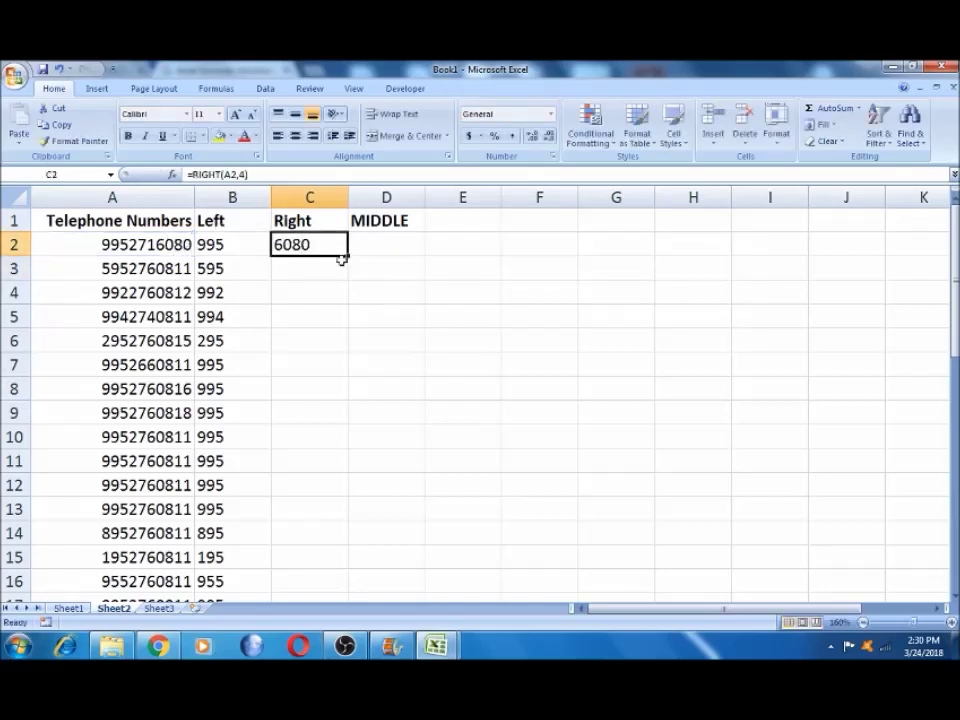
Fill the RIGHT formula down column C and check C3–C5 results like 0811, 0812 and 0815
double_click(351, 259)
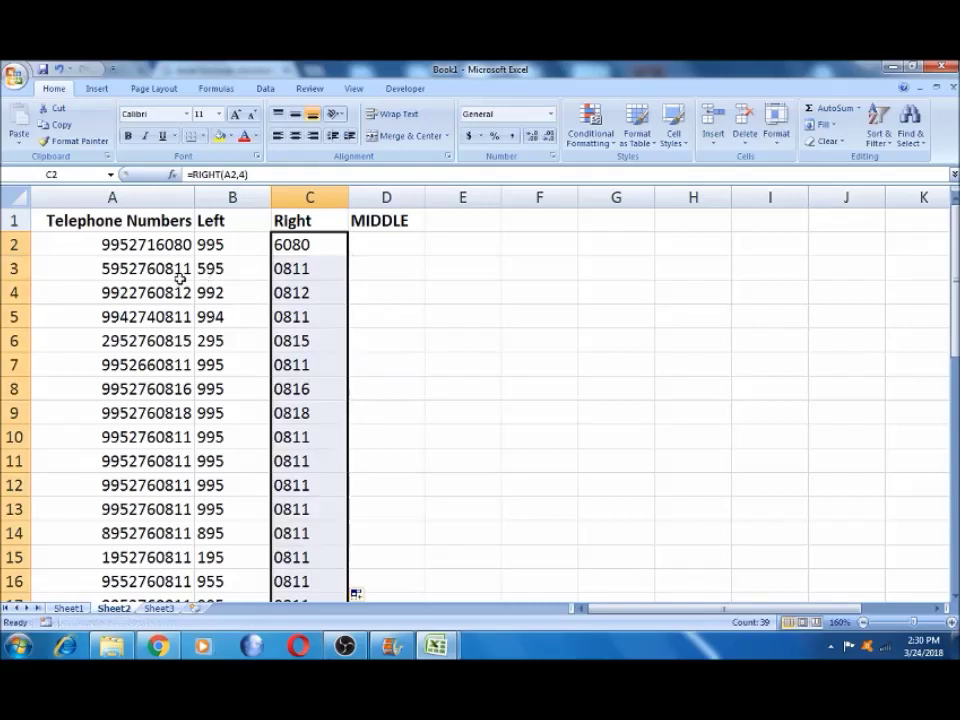
click(173, 270)
click(304, 272)
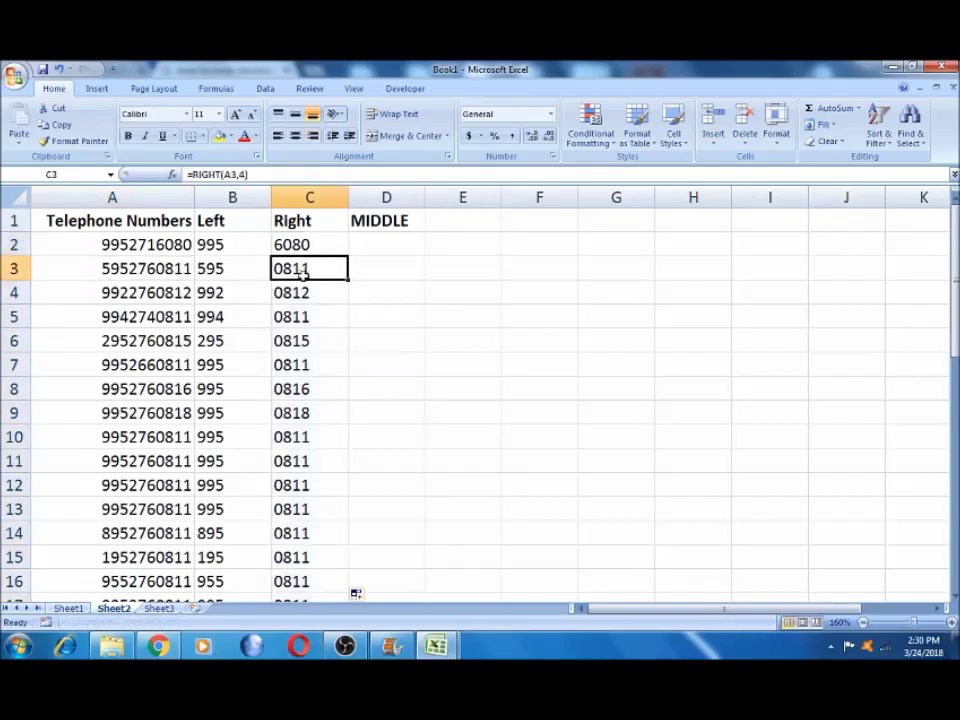
click(300, 293)
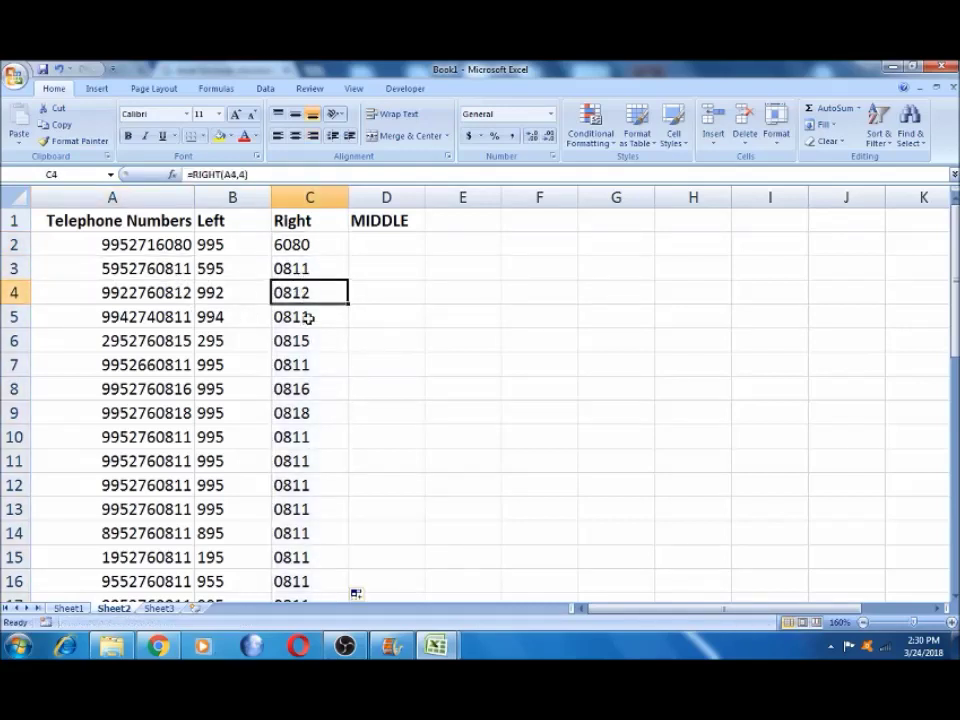
click(307, 317)
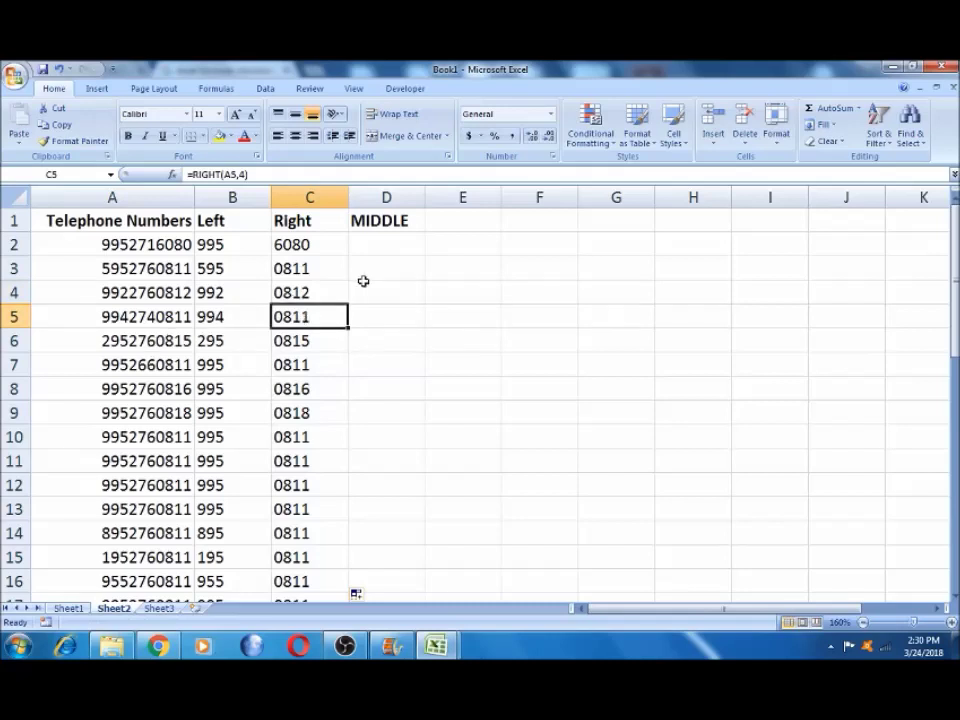
click(399, 237)
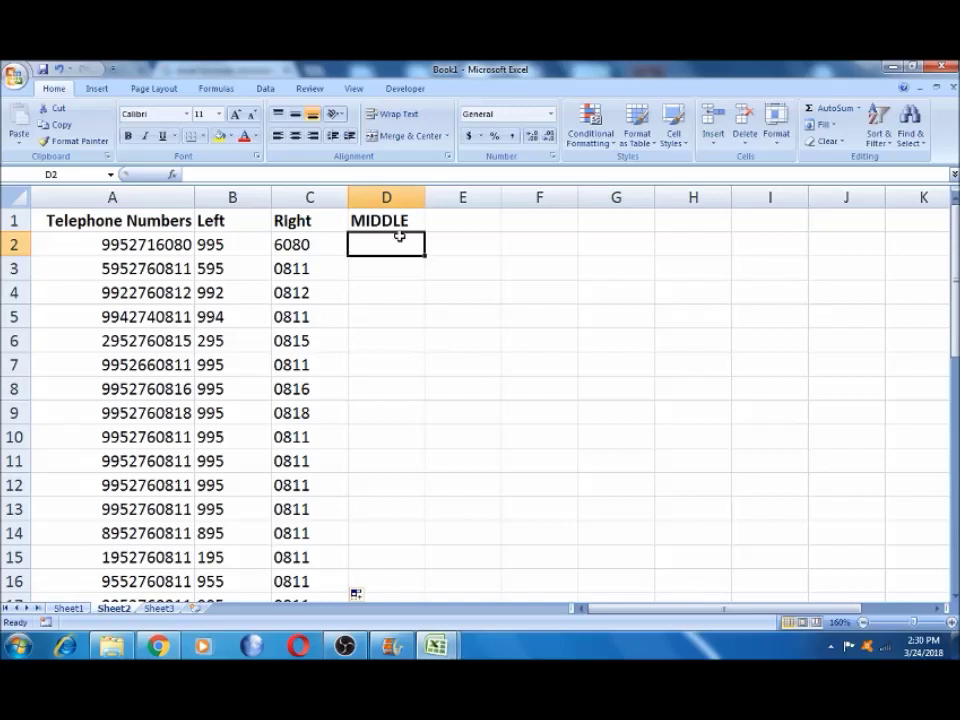
Enter =MID(A2,4,3) in D2 under MIDDLE so it returns 271
text(=MID()
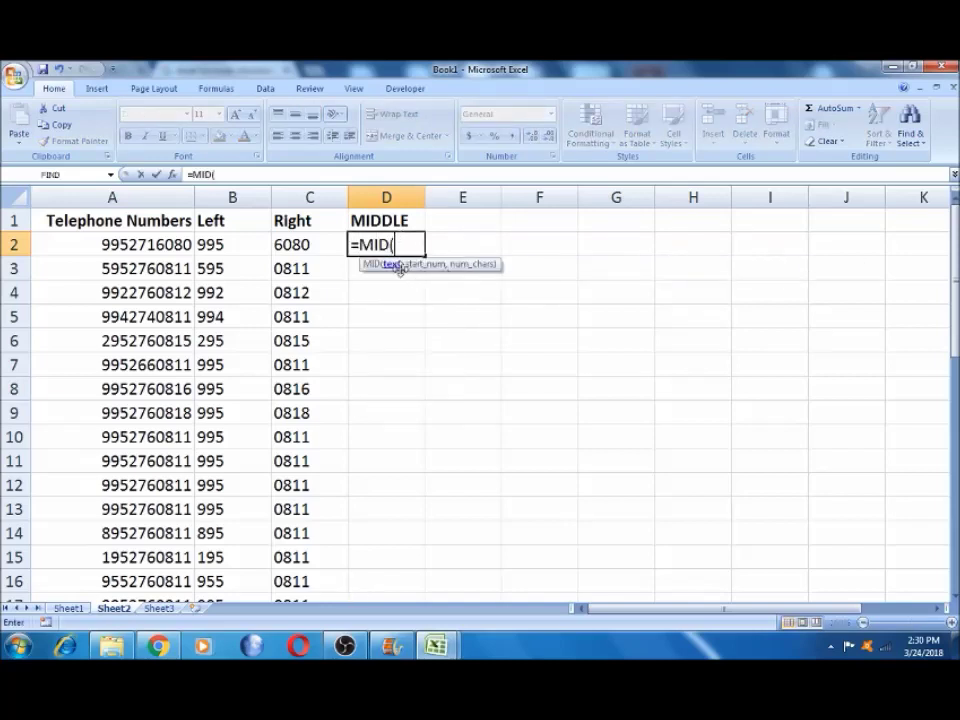
click(165, 244)
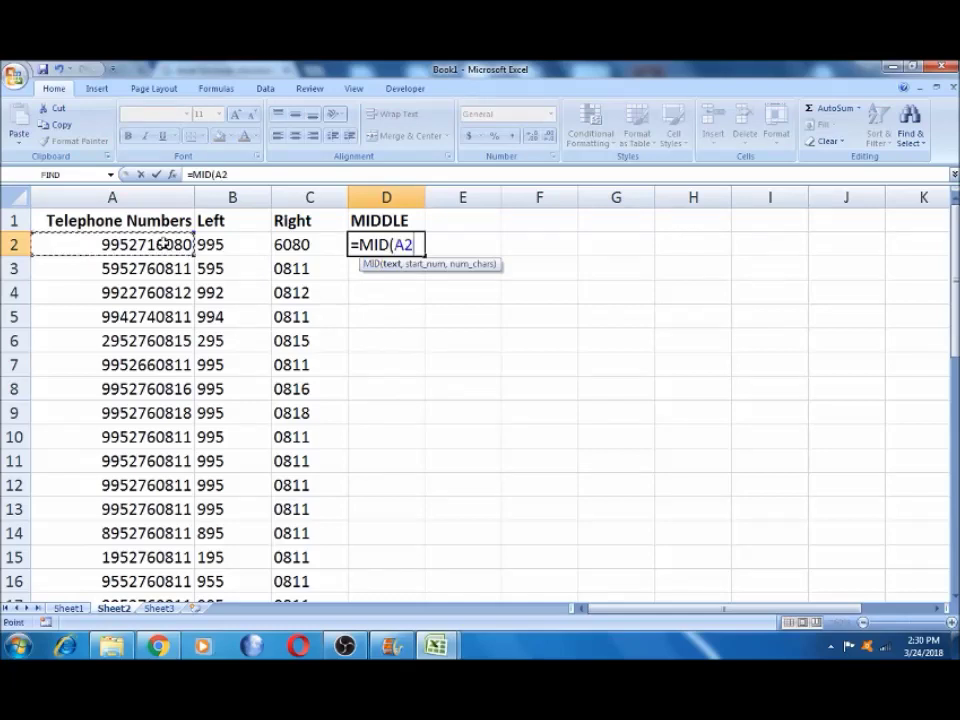
text(,)
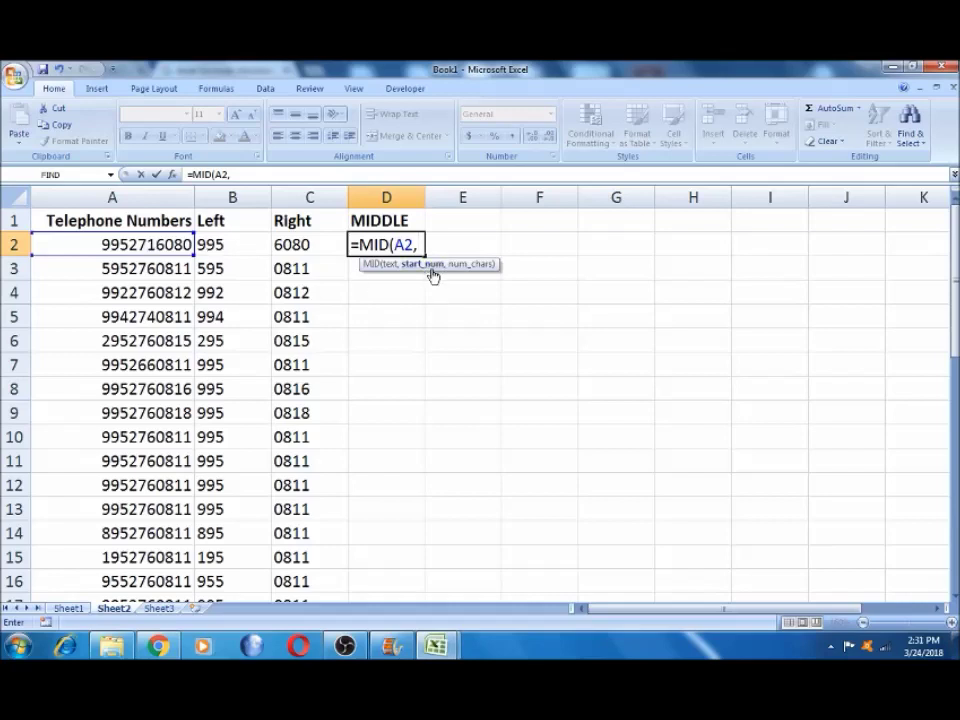
text(4)
text(,)
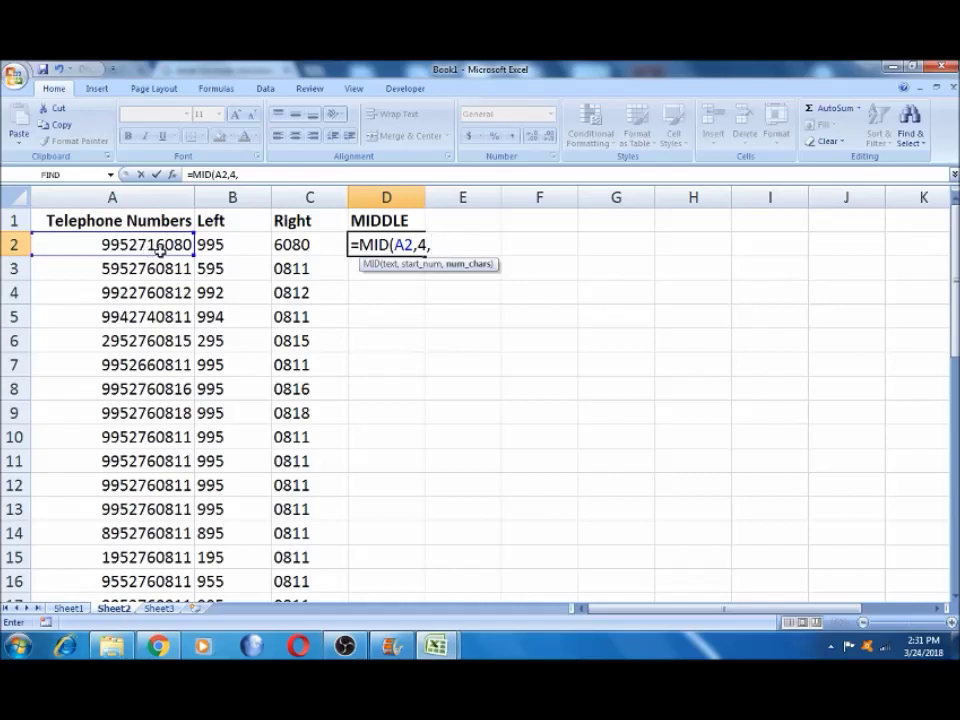
text(3)
text())
key(Return)
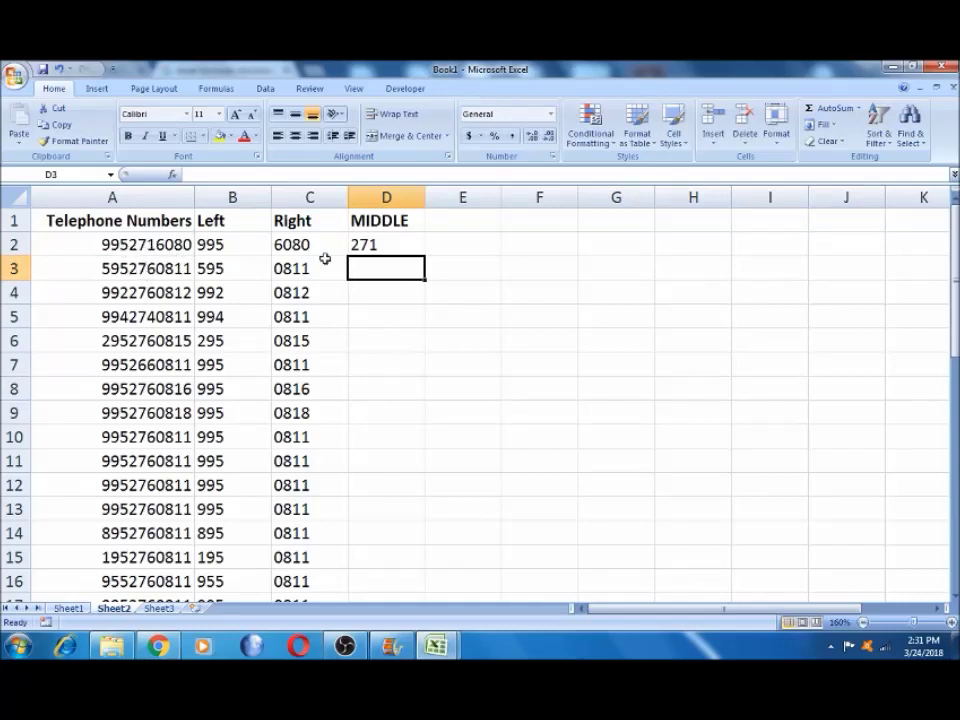
click(394, 244)
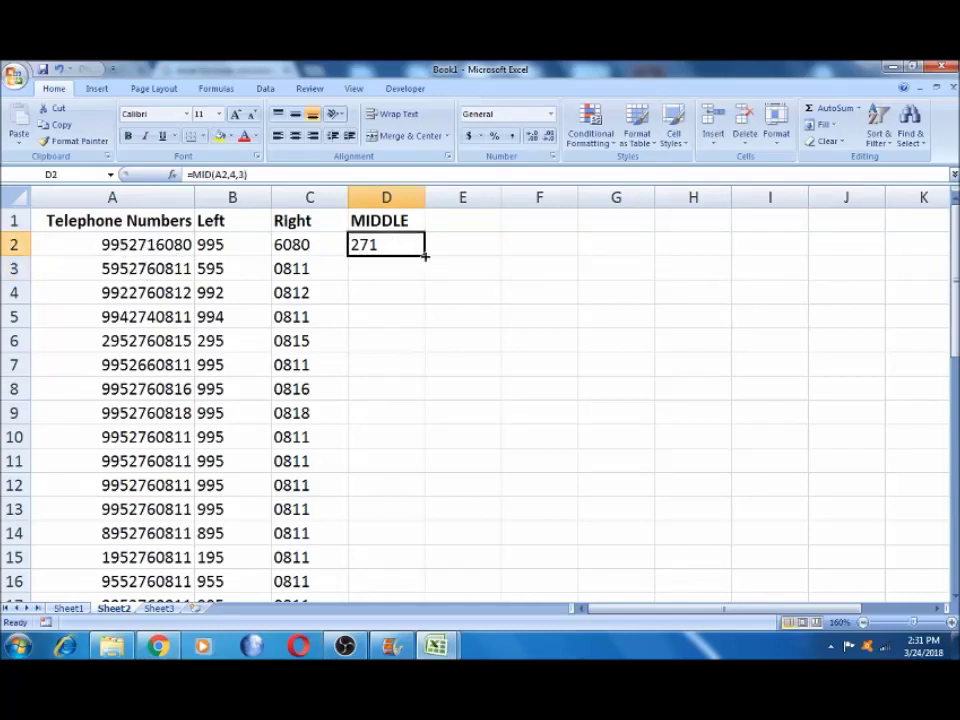
Fill the MID formula down column D and verify results like 276, 274 and 266
double_click(425, 257)
click(370, 268)
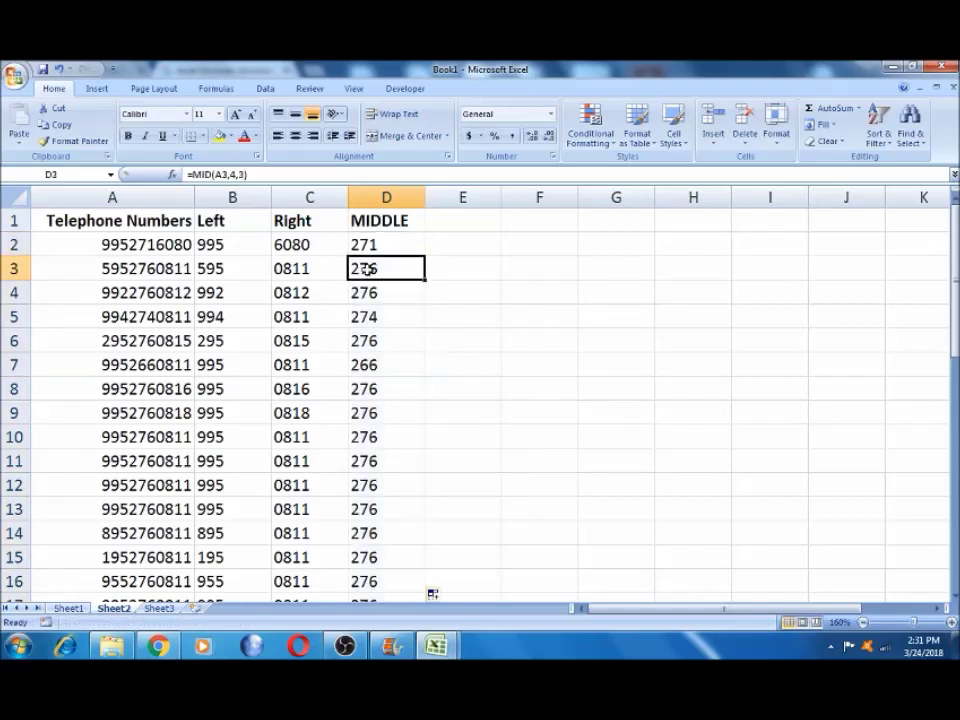
click(155, 291)
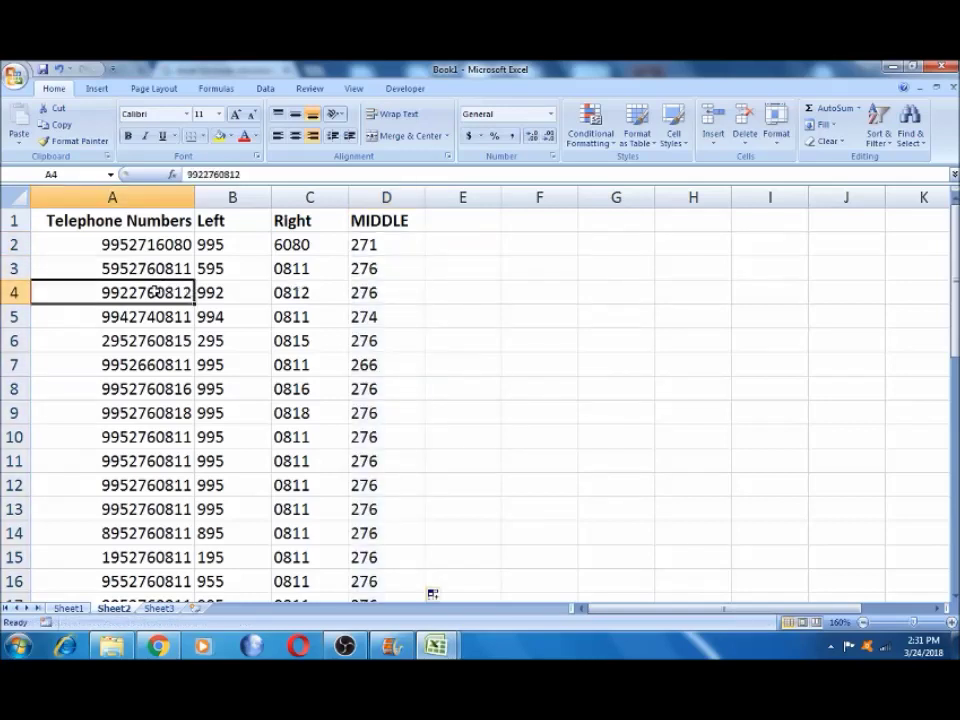
click(375, 318)
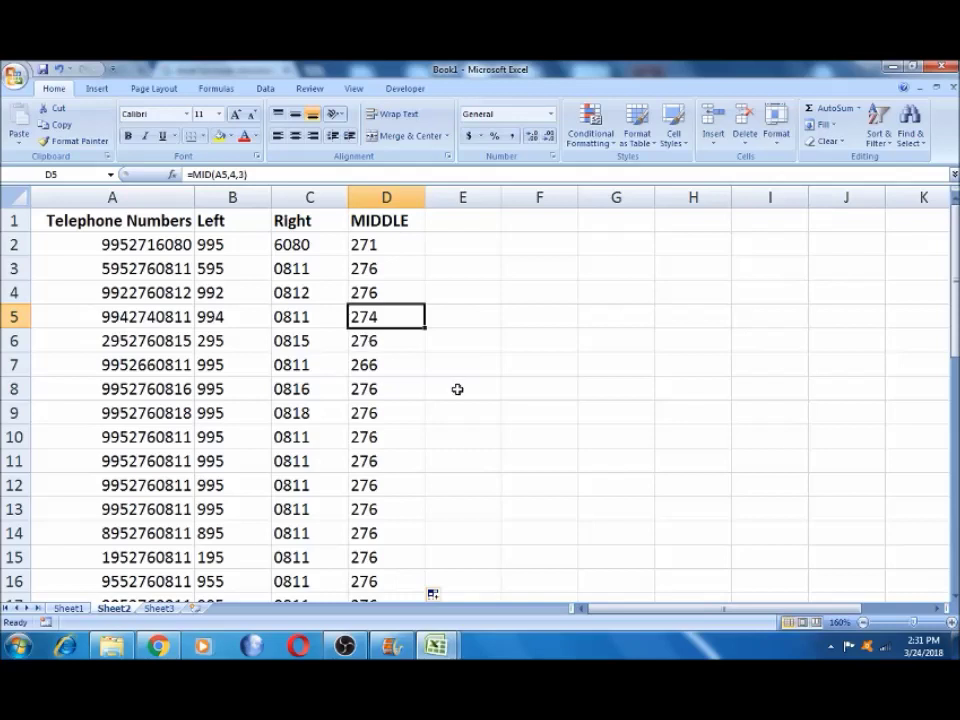
key(Down)
key(Down)
key(Down)
key(Down)
key(Down)
key(Down)
key(Down)
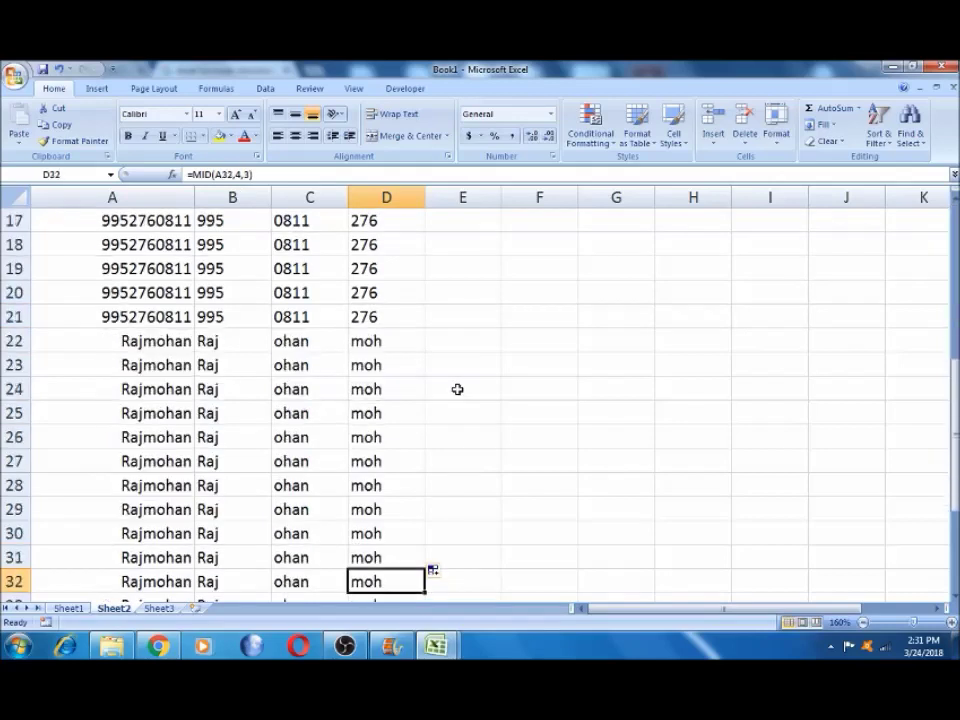
key(Down)
key(Down)
key(Down)
key(Left)
key(Left)
key(Left)
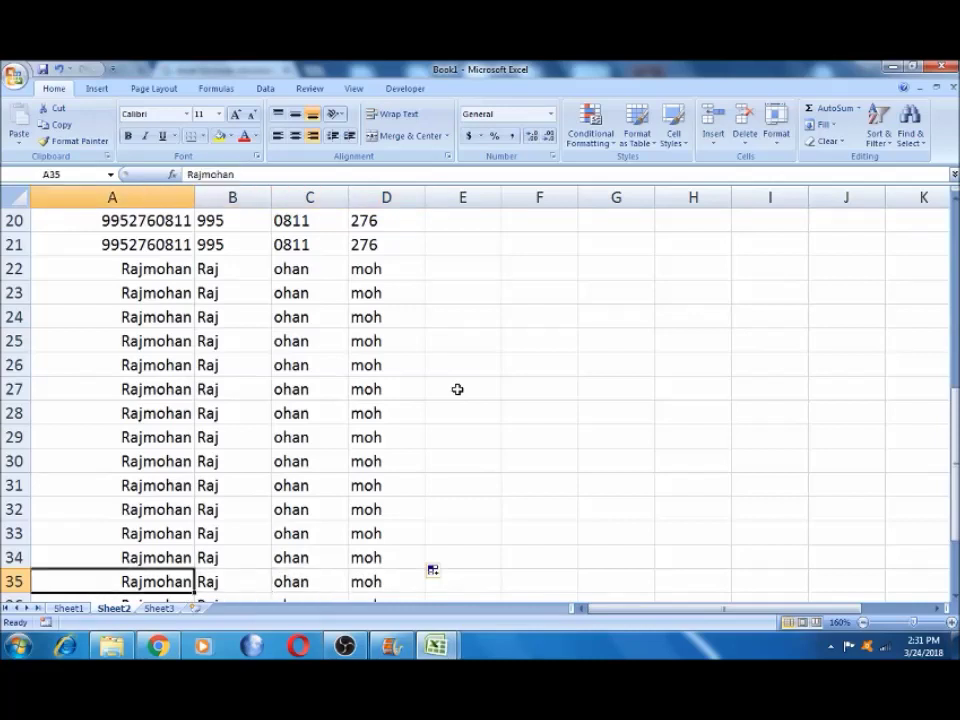
key(Right)
key(Down)
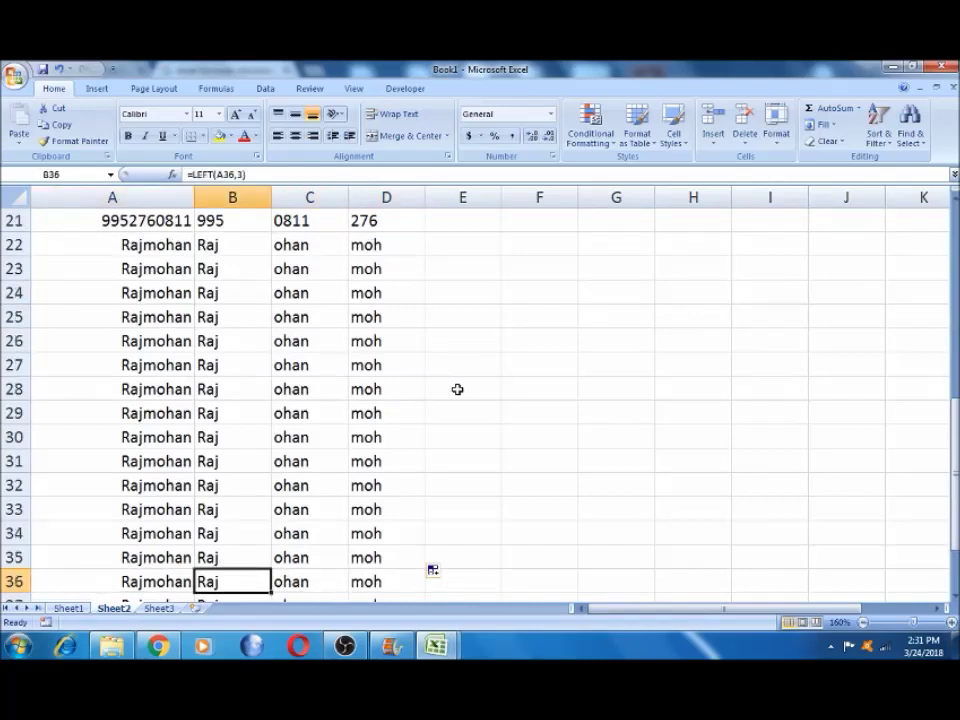